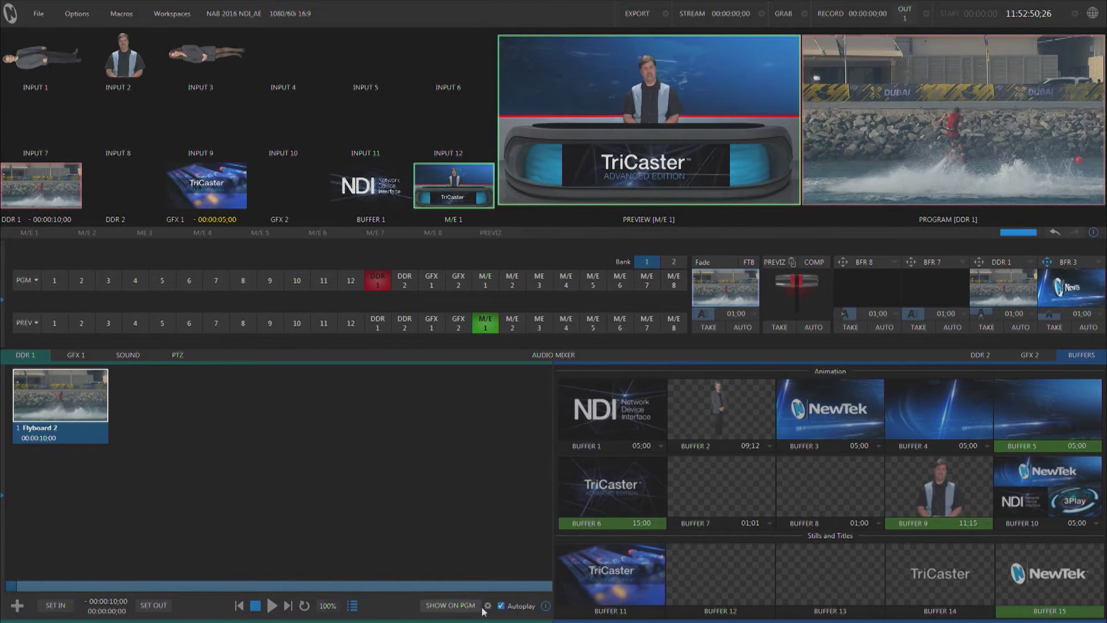
# Step: Play DDR 1's Flyboard 2 clip to the 3-second mark and split it at the current frame
pyautogui.rightClick(56, 389)
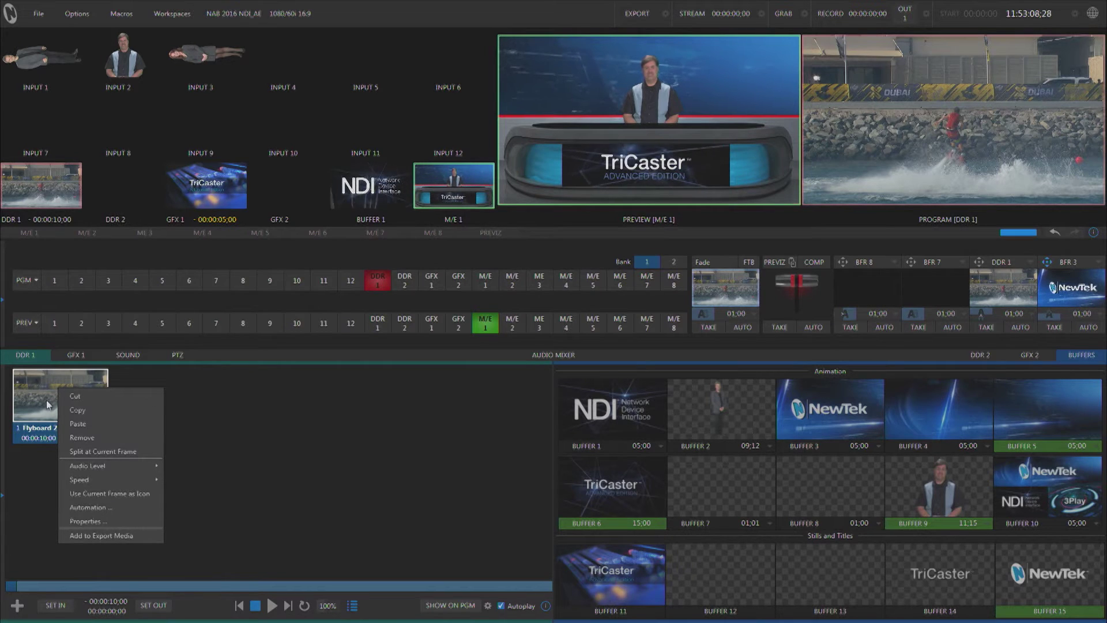
pyautogui.click(256, 453)
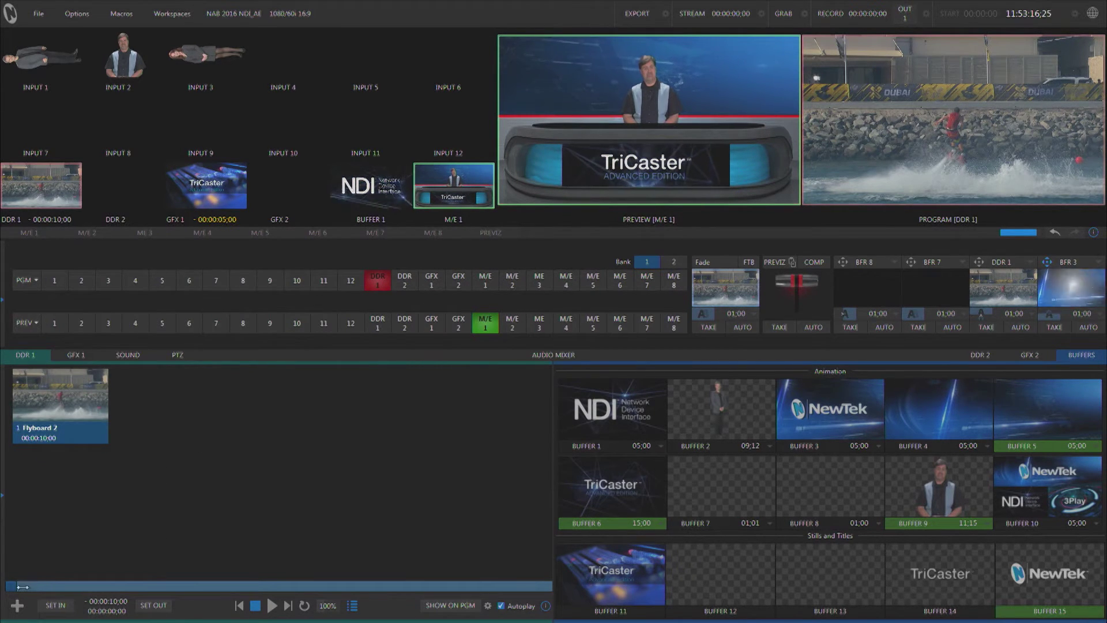
pyautogui.press('space')
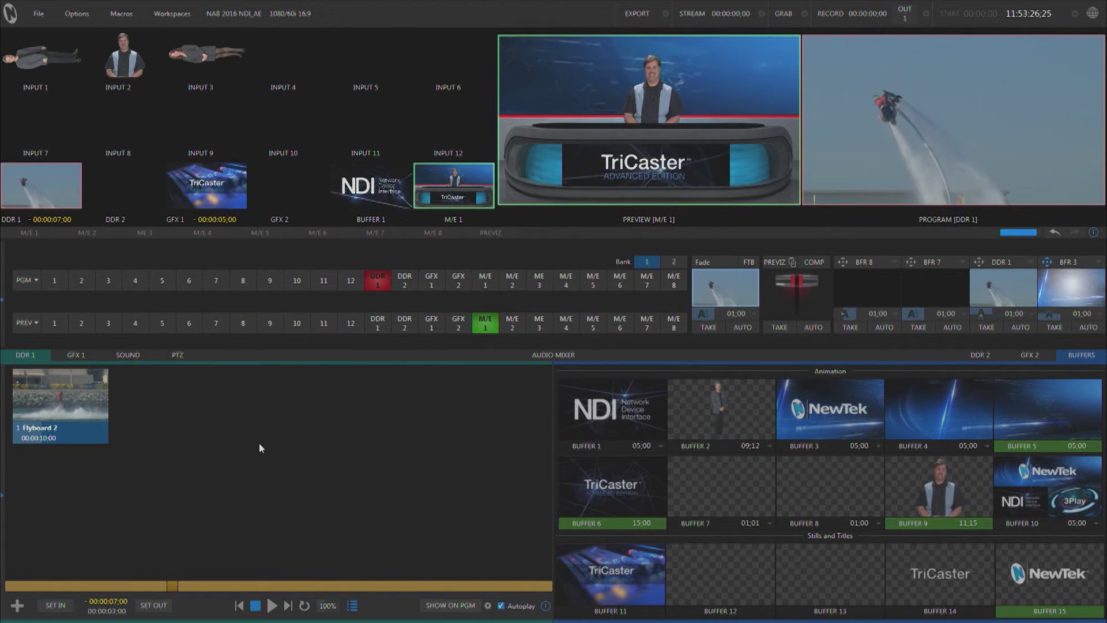
pyautogui.rightClick(86, 396)
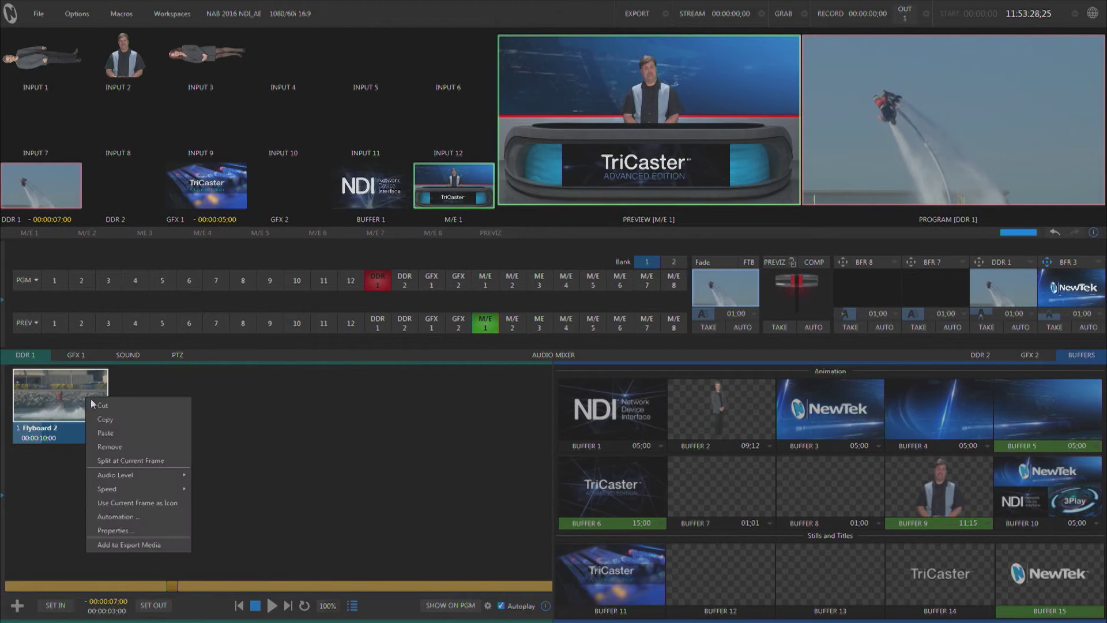
pyautogui.click(107, 461)
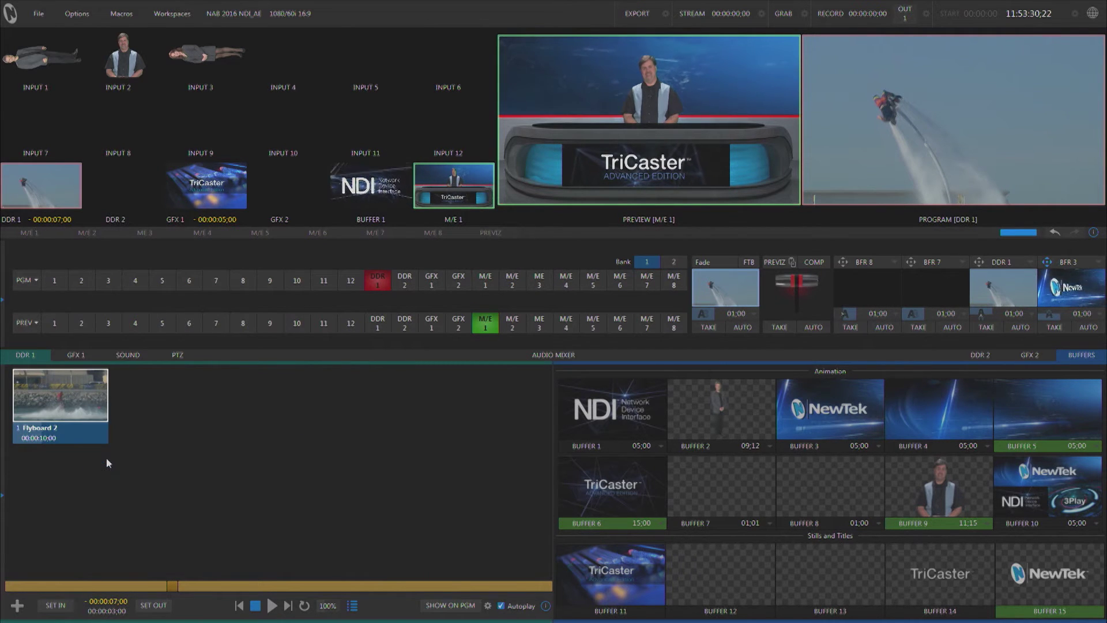
pyautogui.rightClick(149, 394)
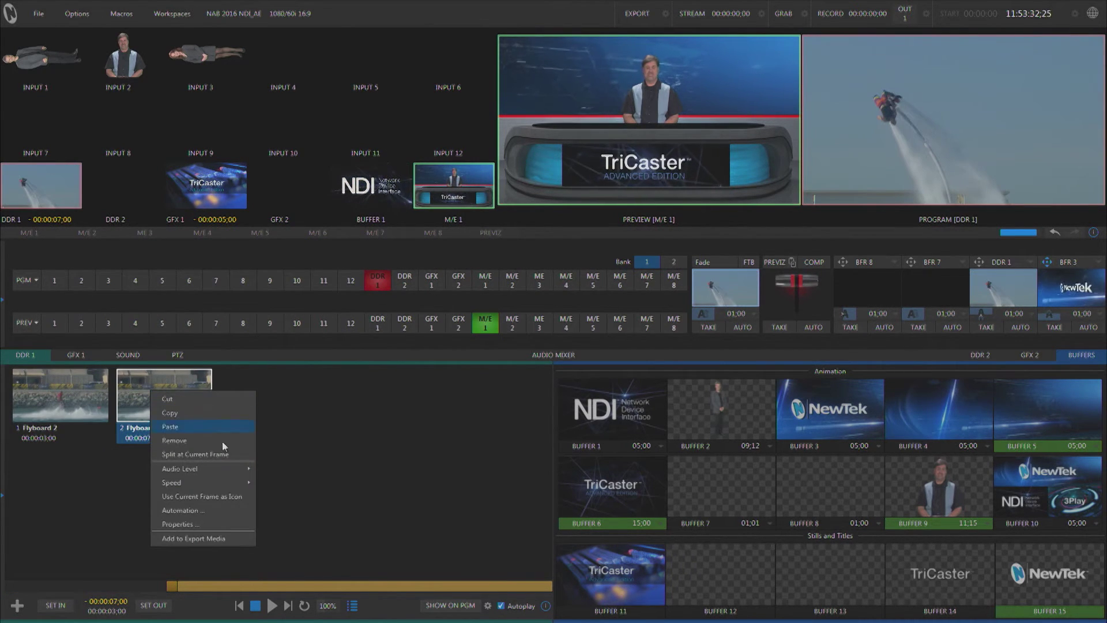
# Step: Set the second Flyboard 2 clip to 50% speed and start the playlist from the first clip
pyautogui.moveTo(191, 482)
pyautogui.click(273, 511)
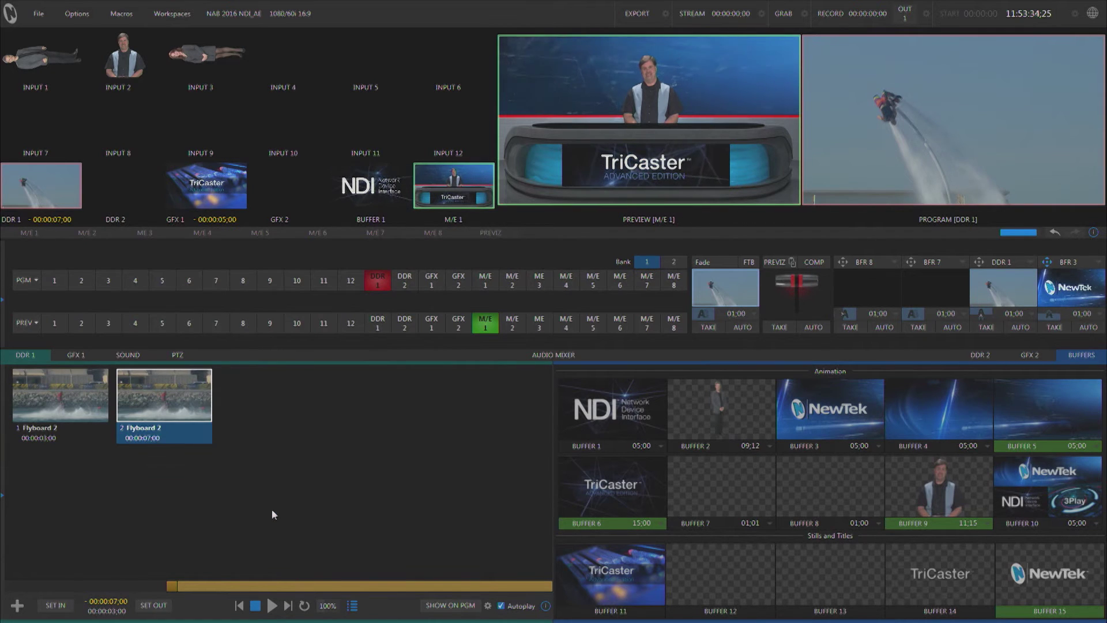
pyautogui.doubleClick(72, 406)
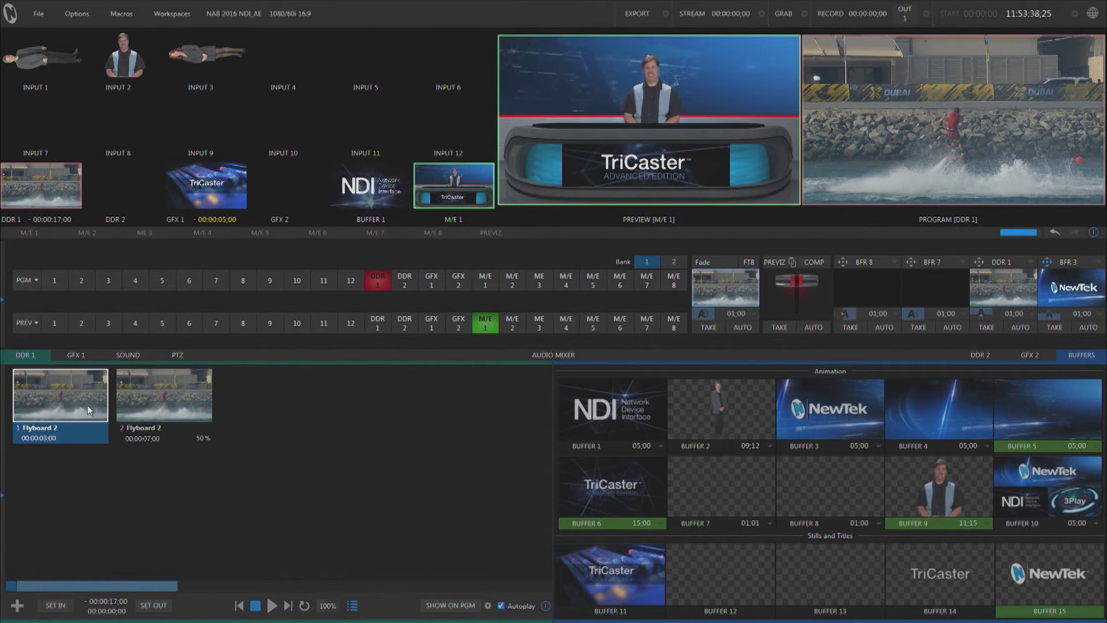
pyautogui.doubleClick(82, 397)
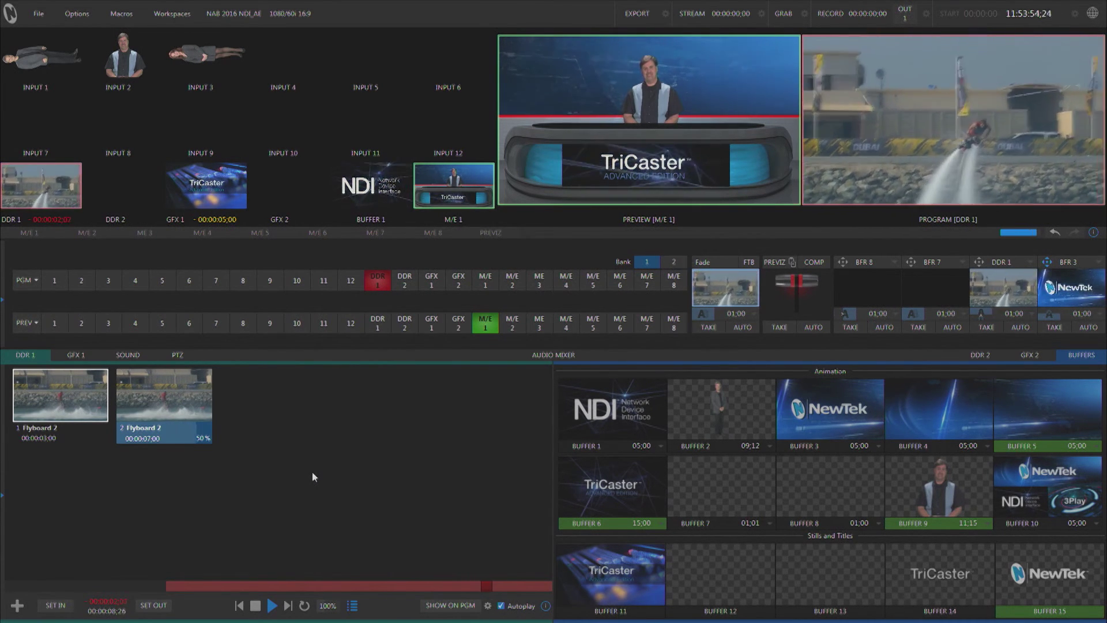
# Step: After the half-speed clip ends, fade program back to the studio anchor set
pyautogui.press('space')
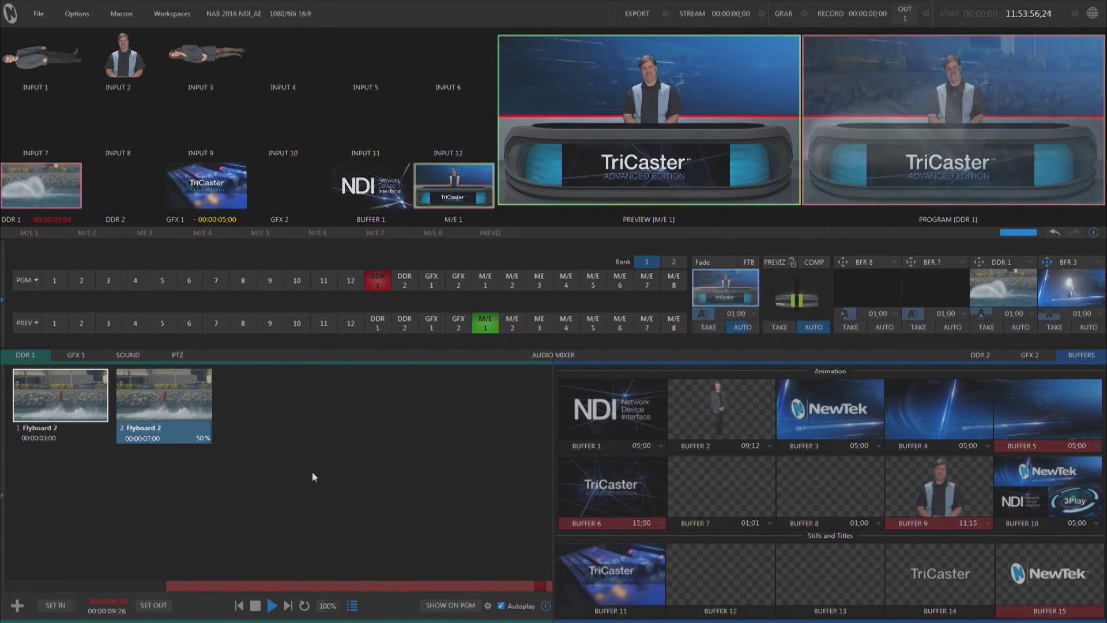